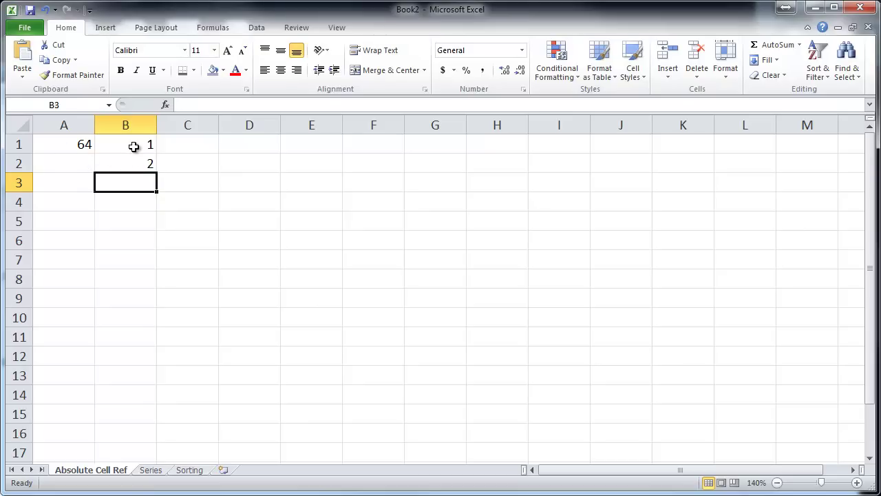
- Extend the number series starting in B1:B2 down column B through B20
{"action": "left_click", "coordinate": [133, 146]}
{"action": "mouse_move", "coordinate": [134, 146]}
{"action": "left_mouse_down"}
{"action": "mouse_move", "coordinate": [135, 159]}
{"action": "mouse_move", "coordinate": [156, 173]}
{"action": "mouse_move", "coordinate": [147, 466]}
{"action": "mouse_move", "coordinate": [151, 441]}
{"action": "mouse_move", "coordinate": [150, 457]}
{"action": "left_mouse_up"}
{"action": "scroll", "coordinate": [238, 354], "scroll_direction": "up", "scroll_amount": 1}
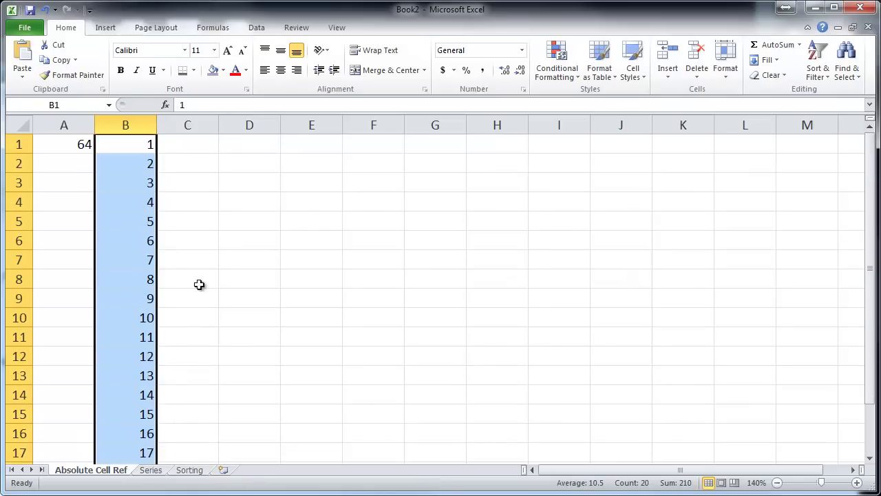
{"action": "left_click", "coordinate": [135, 149]}
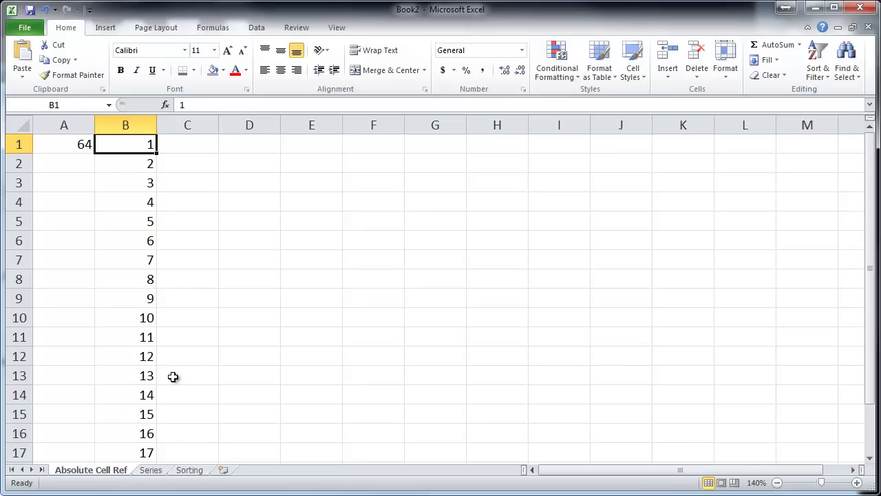
- Enter the formula =A1/B1 in cell C1 to divide A1 by B1
{"action": "left_click", "coordinate": [186, 148]}
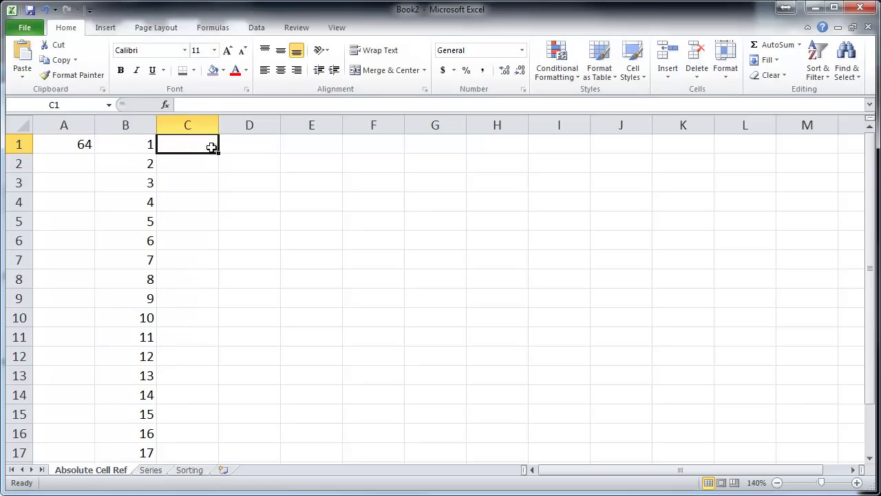
{"action": "type", "text": "="}
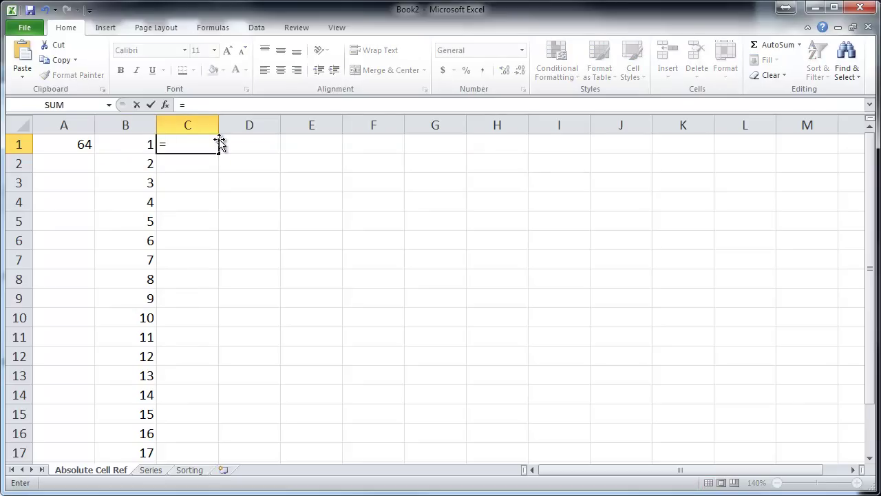
{"action": "left_click", "coordinate": [74, 146]}
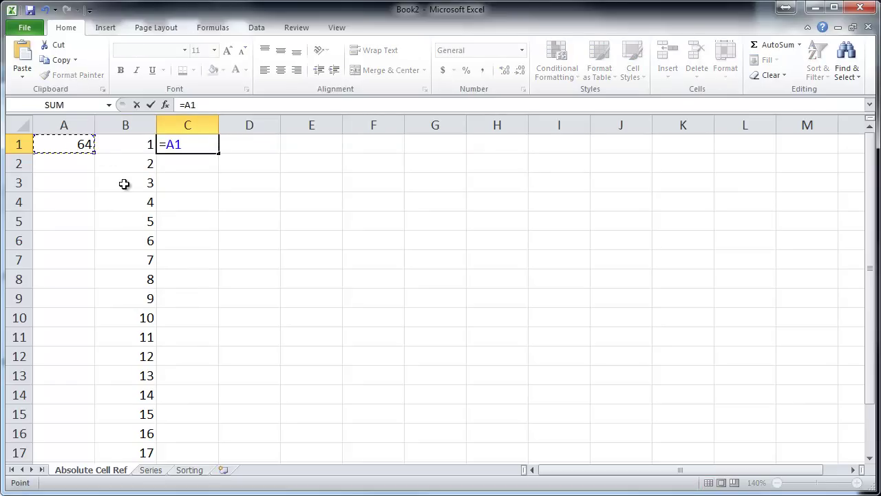
{"action": "type", "text": "/"}
{"action": "left_click", "coordinate": [122, 140]}
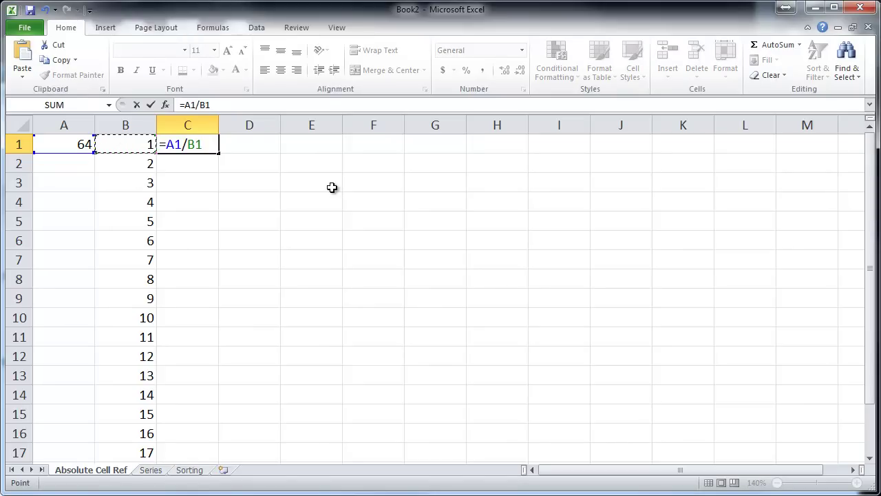
{"action": "key", "text": "Return"}
- Copy the C1 formula down to C20 and compare the cell references in C1 and C2
{"action": "left_click", "coordinate": [207, 143]}
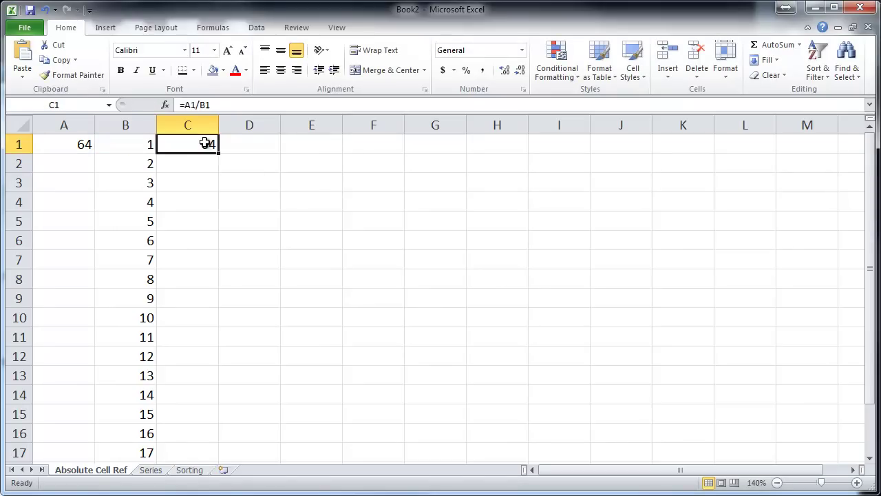
{"action": "left_click_drag", "start_coordinate": [219, 152], "coordinate": [189, 441]}
{"action": "scroll", "coordinate": [264, 402], "scroll_direction": "up", "scroll_amount": 2}
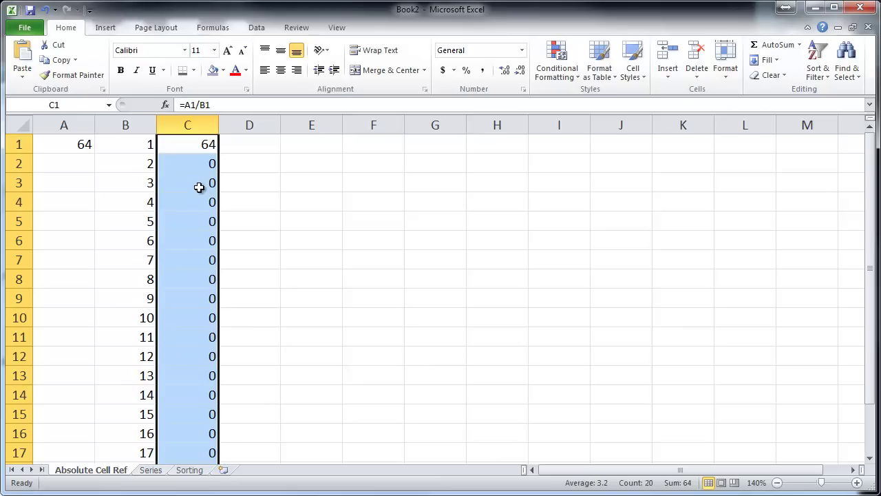
{"action": "left_click", "coordinate": [203, 144]}
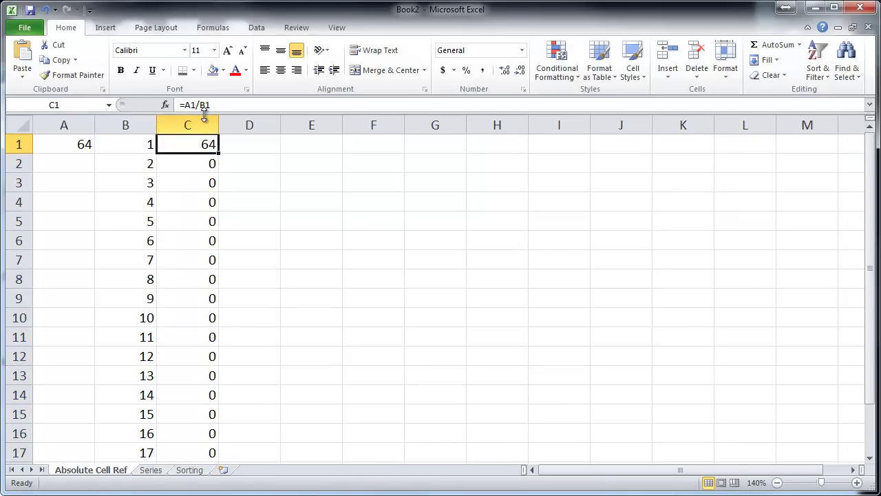
{"action": "left_click", "coordinate": [181, 164]}
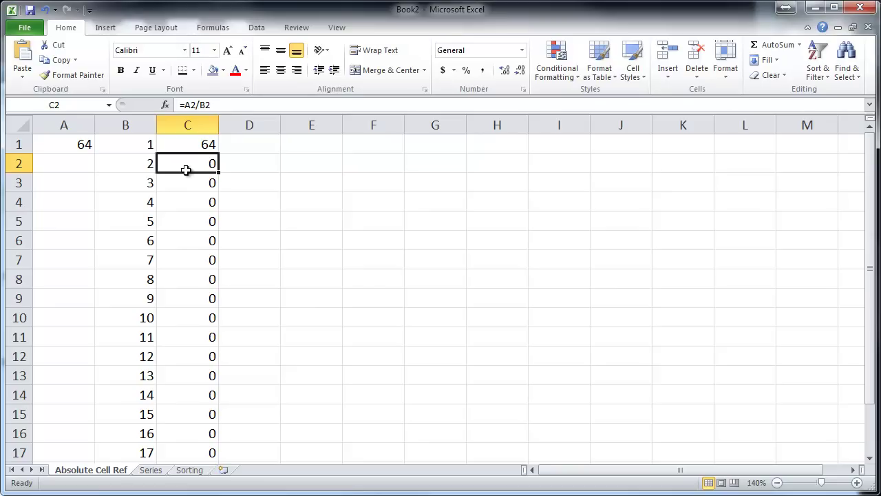
- Make the A1 reference absolute in C1's formula so it reads =$A$1/B1
{"action": "left_click", "coordinate": [183, 144]}
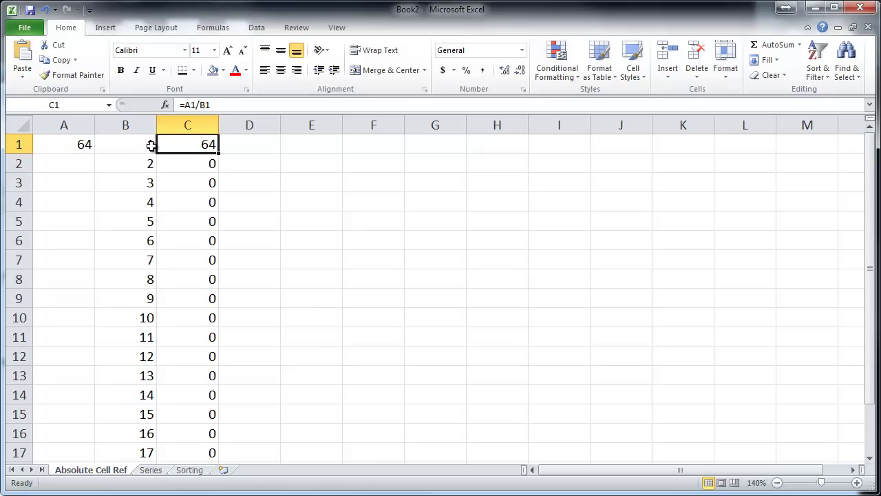
{"action": "left_click", "coordinate": [207, 106]}
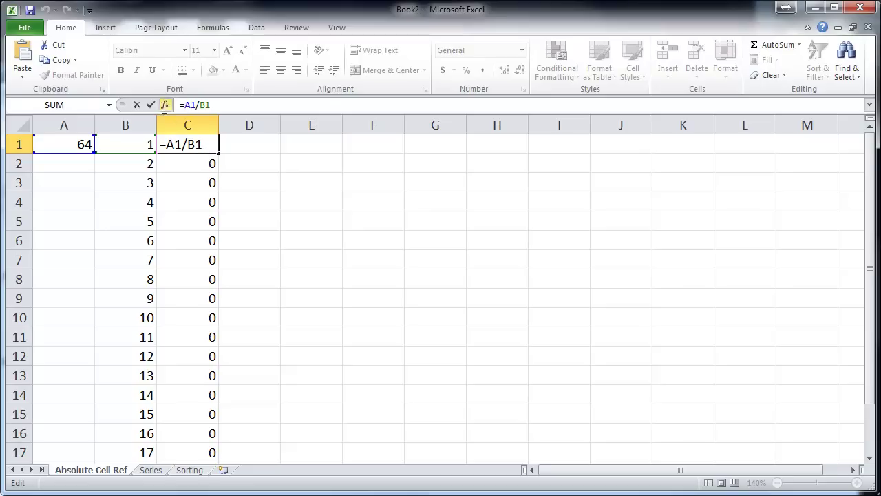
{"action": "left_click", "coordinate": [189, 105]}
{"action": "key", "text": "F4"}
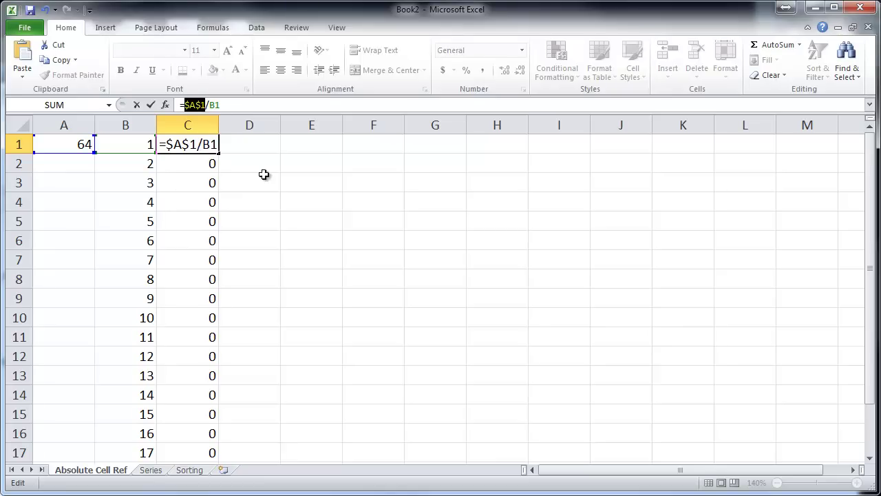
{"action": "key", "text": "Return"}
- Fill the formula with the absolute reference from C1 down through C20
{"action": "left_click", "coordinate": [205, 147]}
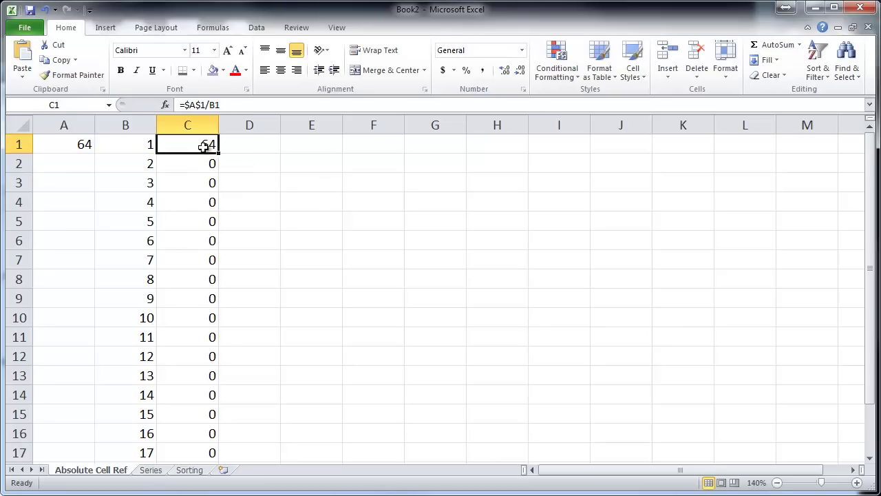
{"action": "left_click_drag", "start_coordinate": [219, 154], "coordinate": [213, 448]}
{"action": "scroll", "coordinate": [246, 353], "scroll_direction": "up", "scroll_amount": 2}
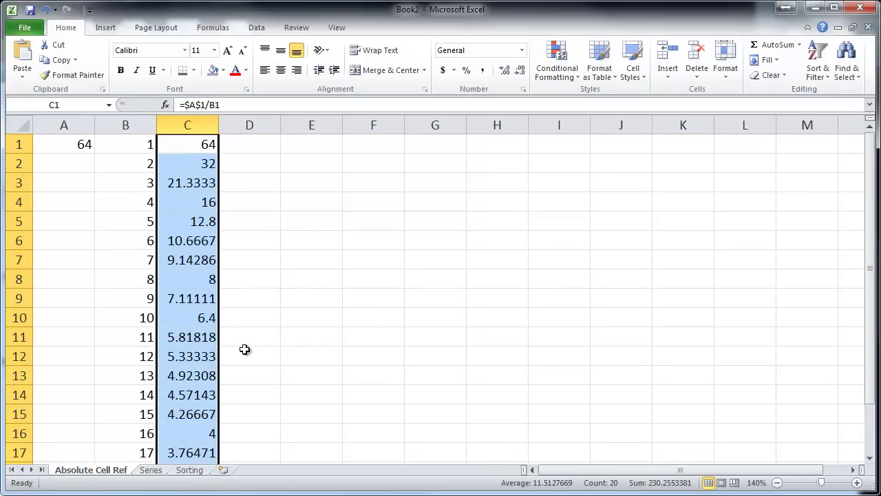
- Set the sheet zoom to 120% and review the results in column C down to row 20
{"action": "left_click", "coordinate": [777, 482]}
{"action": "left_click", "coordinate": [777, 483]}
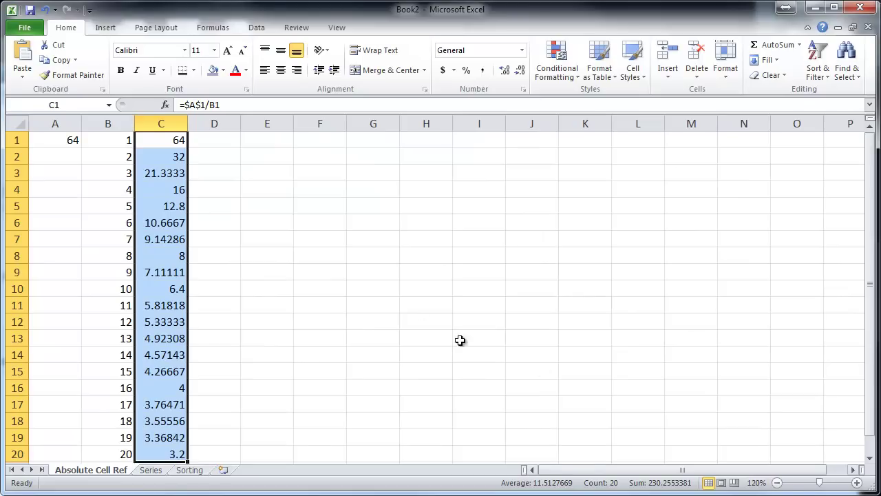
{"action": "left_click", "coordinate": [227, 258]}
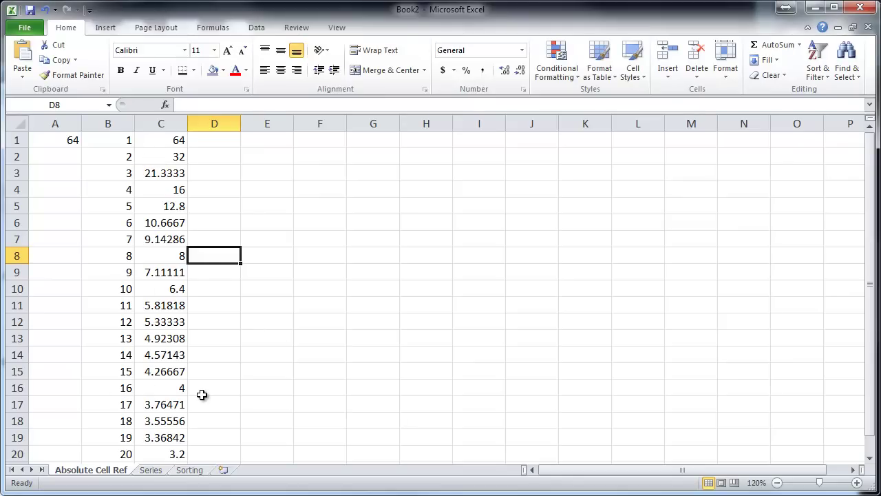
{"action": "scroll", "coordinate": [237, 421], "scroll_direction": "down", "scroll_amount": 1}
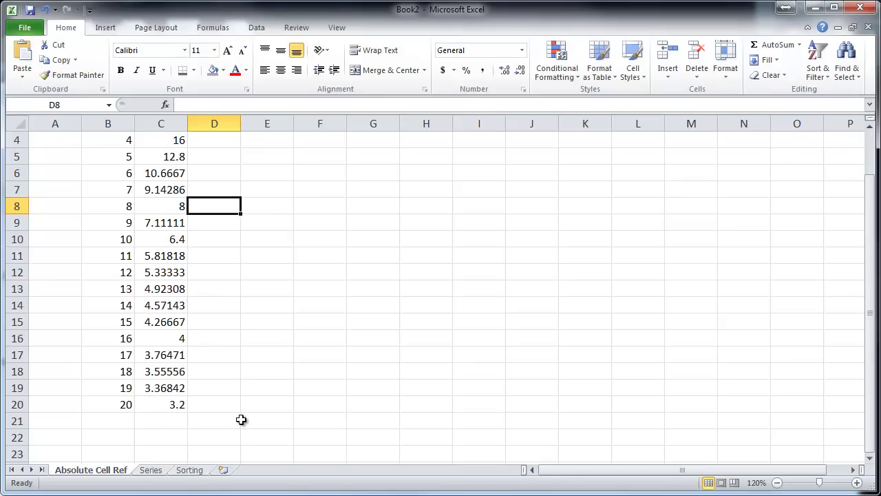
{"action": "scroll", "coordinate": [174, 429], "scroll_direction": "up", "scroll_amount": 1}
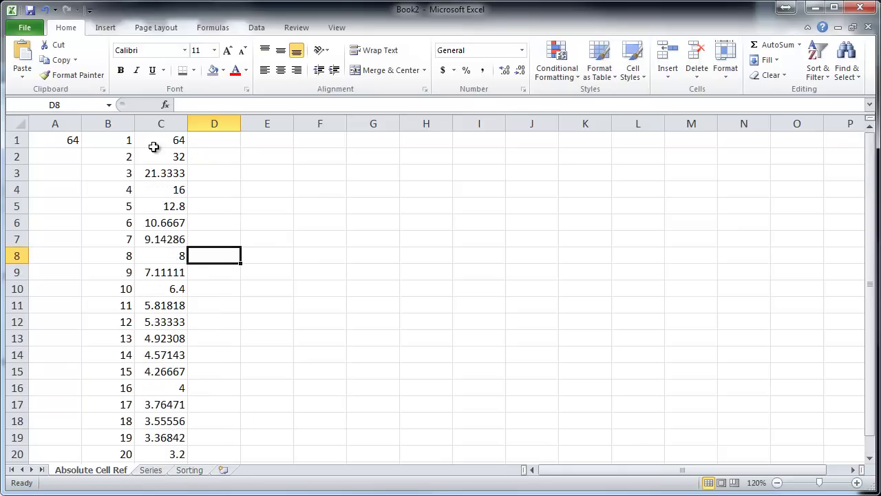
- Test the column C formulas by changing the value in A1 to 32 and to 7
{"action": "left_click", "coordinate": [53, 141]}
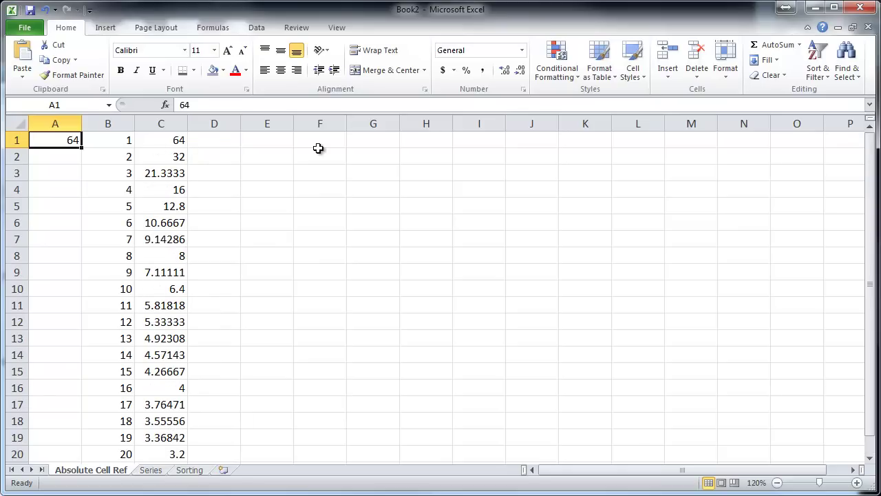
{"action": "type", "text": "32"}
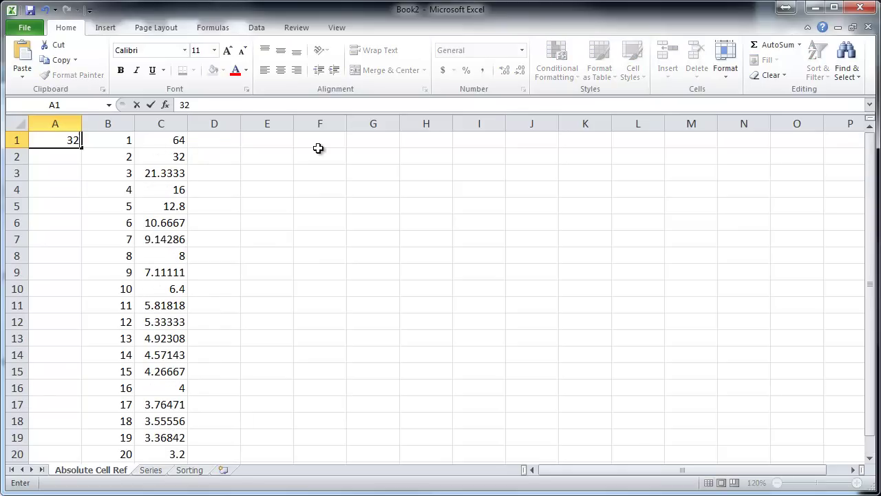
{"action": "key", "text": "Return"}
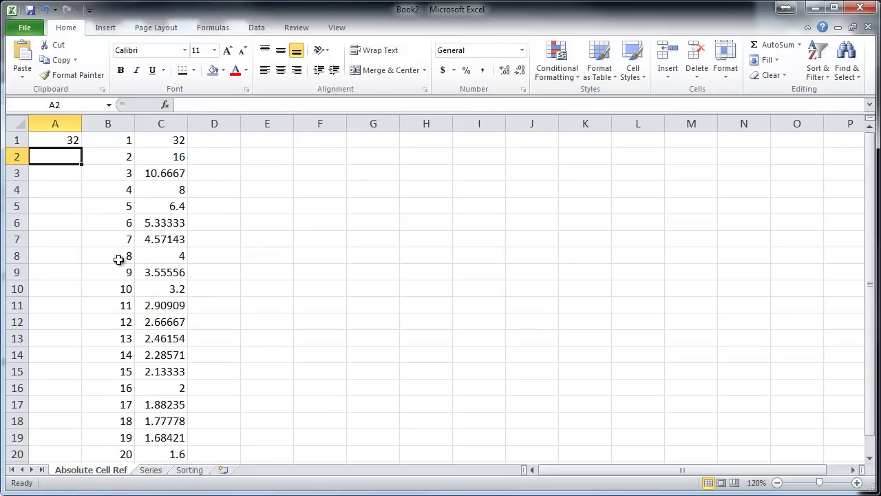
{"action": "left_click", "coordinate": [67, 140]}
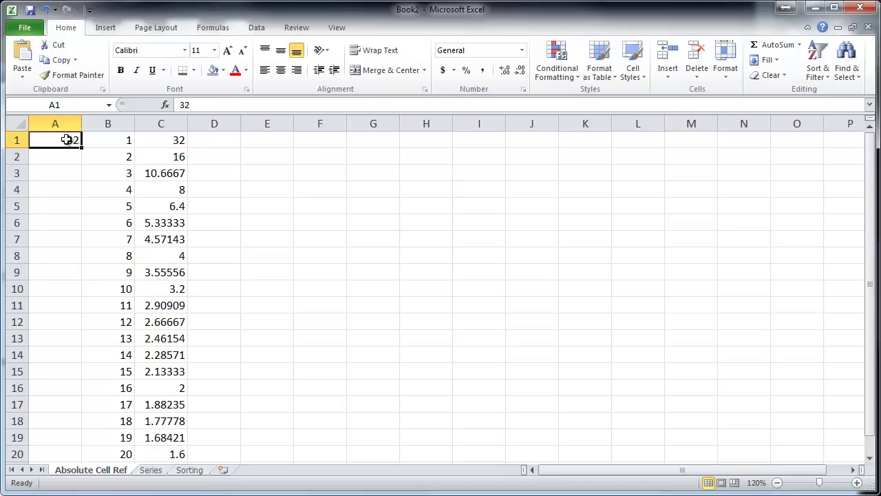
{"action": "type", "text": "7"}
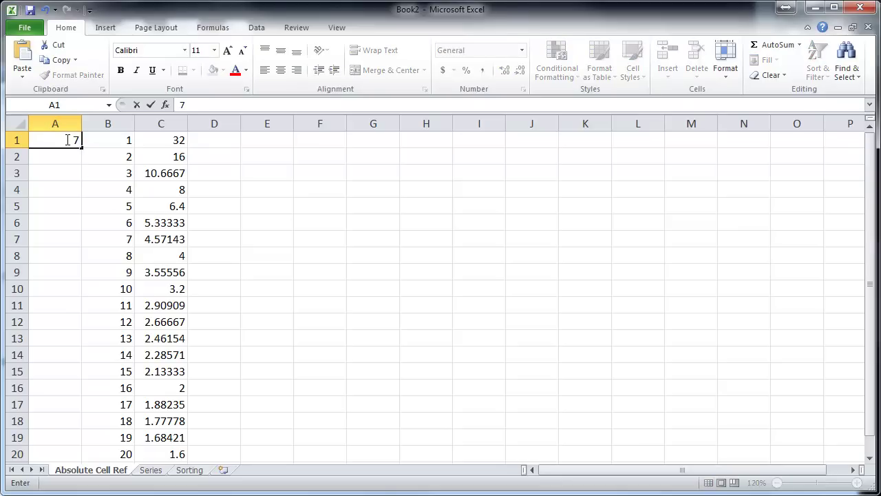
{"action": "key", "text": "Return"}
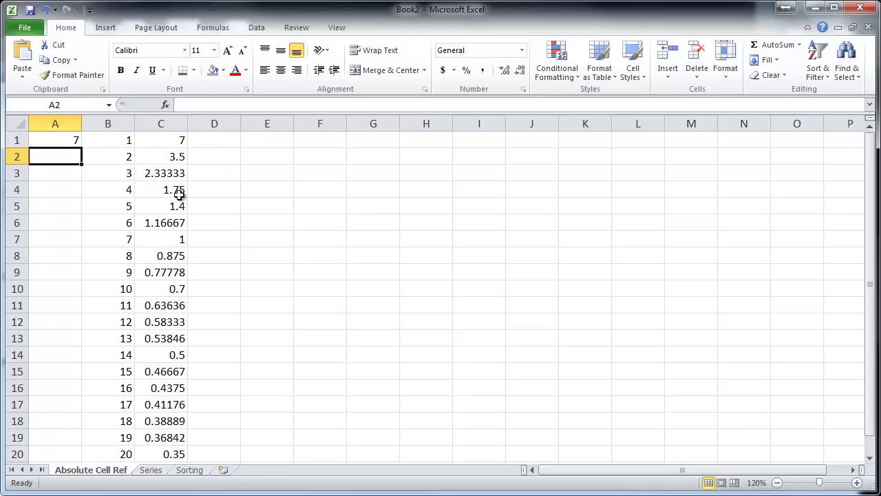
- Set the value in A1 to 27 and review the recalculated results in column C
{"action": "left_click", "coordinate": [78, 142]}
{"action": "type", "text": "27"}
{"action": "key", "text": "Return"}
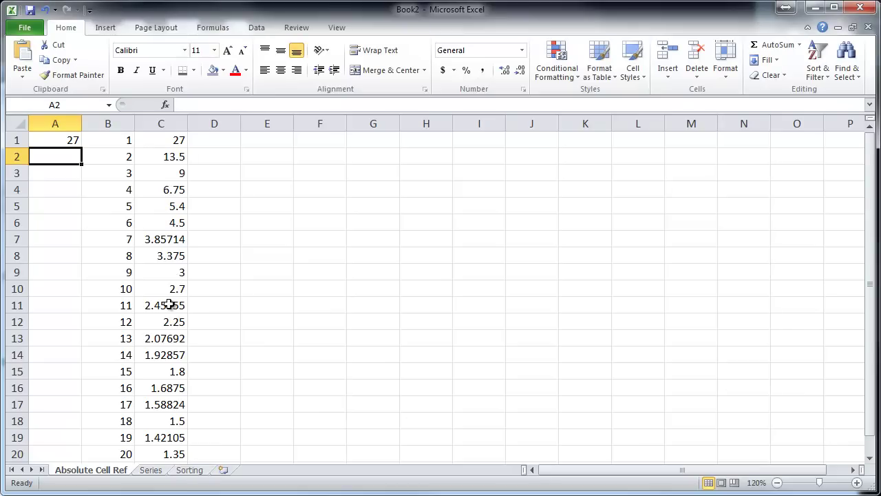
{"action": "scroll", "coordinate": [168, 305], "scroll_direction": "down", "scroll_amount": 1}
{"action": "scroll", "coordinate": [168, 305], "scroll_direction": "up", "scroll_amount": 1}
- Examine the value in A1 and the absolute reference in C1's formula
{"action": "left_click", "coordinate": [56, 142]}
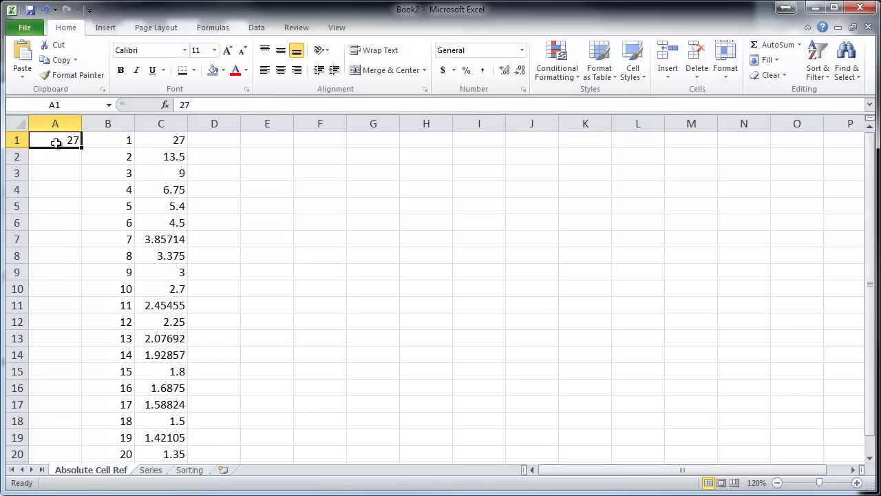
{"action": "left_click", "coordinate": [175, 143]}
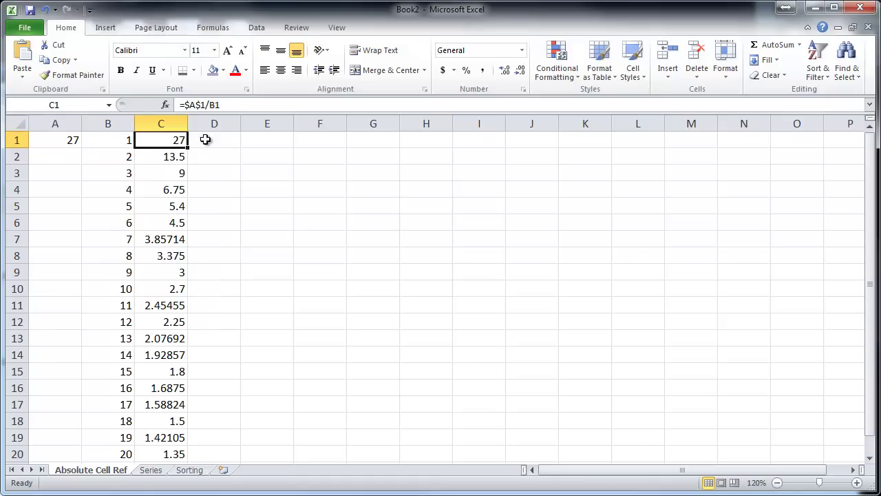
{"action": "left_click", "coordinate": [198, 105]}
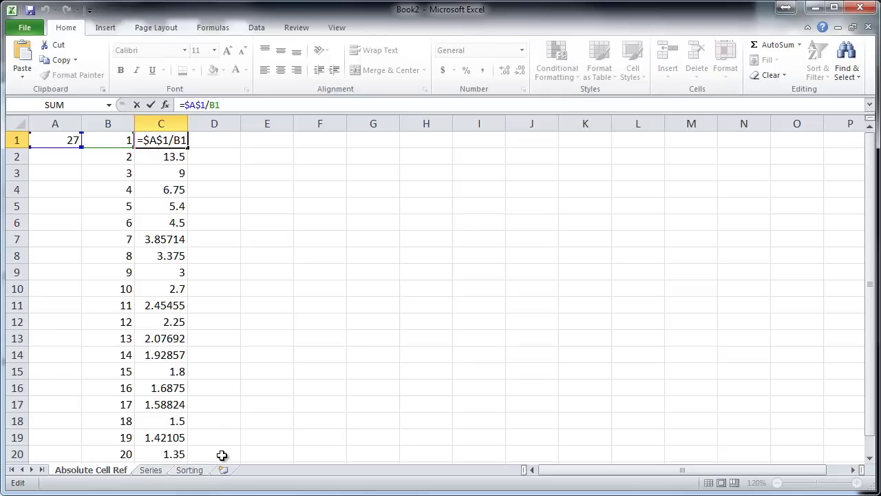
- On the Series sheet, extend the number series starting in A1:A2 and C1:C2 down to row 12
{"action": "left_click", "coordinate": [153, 472]}
{"action": "left_click", "coordinate": [131, 339]}
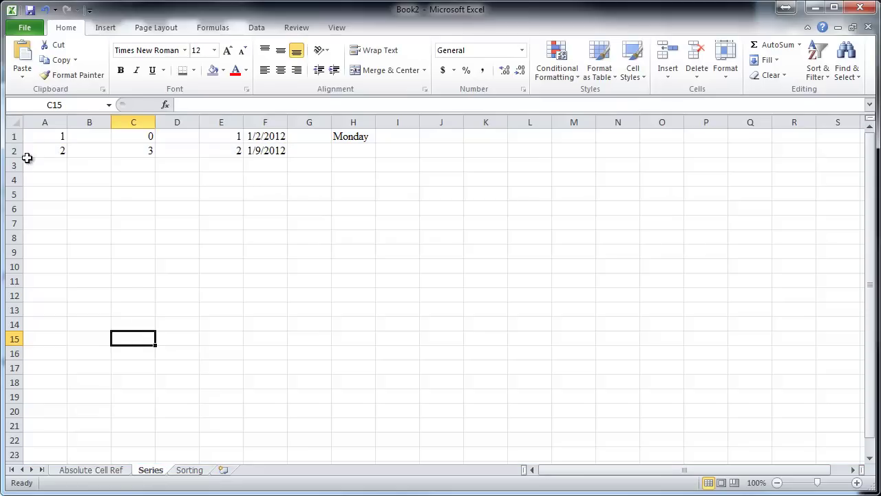
{"action": "left_click_drag", "start_coordinate": [42, 136], "coordinate": [64, 308]}
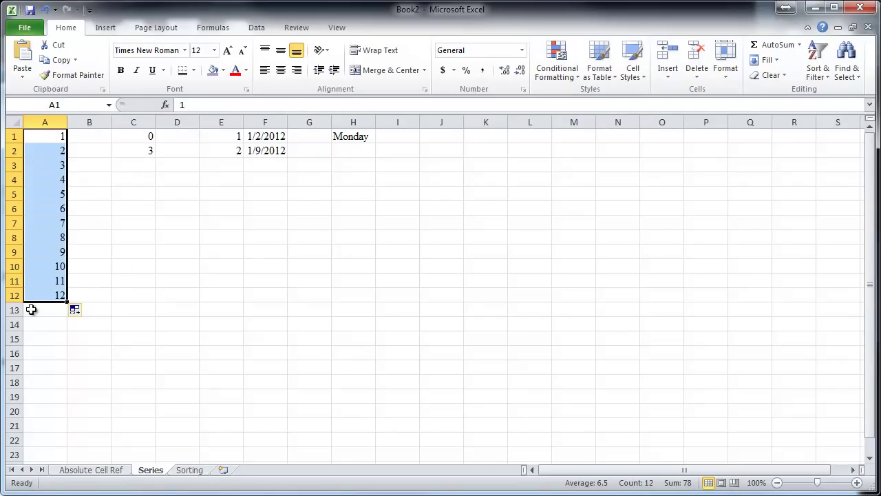
{"action": "left_click_drag", "start_coordinate": [142, 137], "coordinate": [141, 152]}
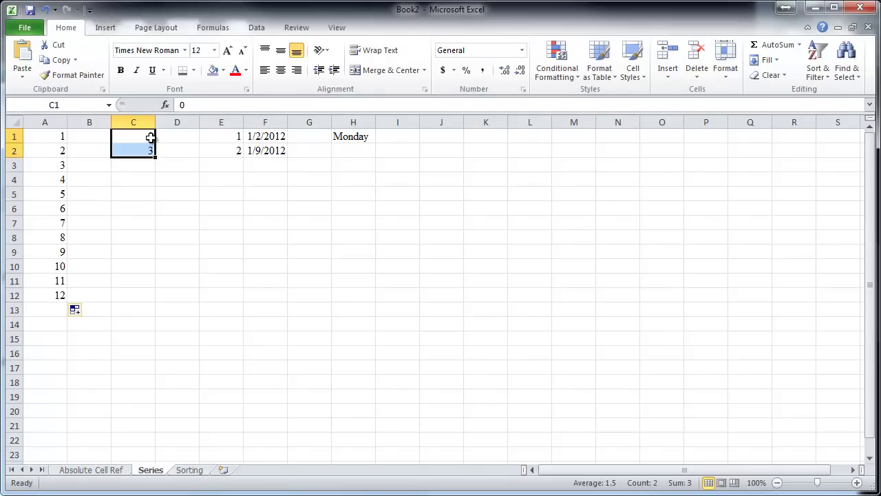
{"action": "left_click_drag", "start_coordinate": [157, 159], "coordinate": [149, 305]}
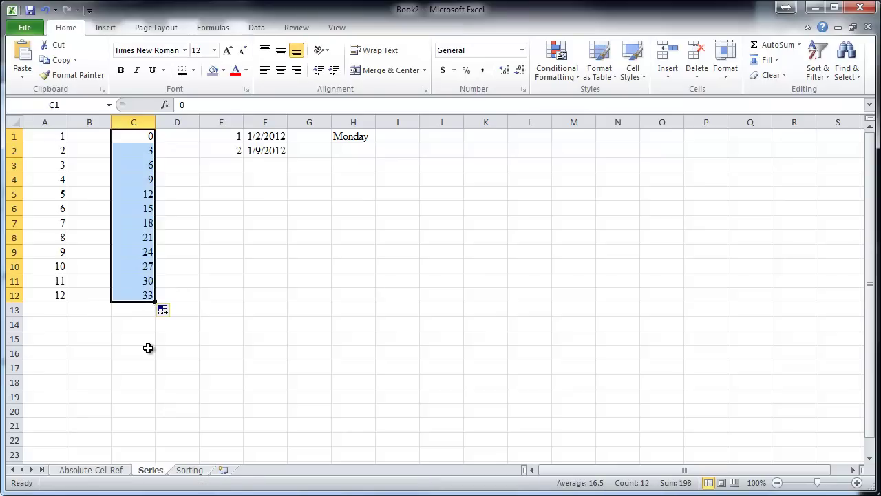
- Set C2 to 6 and extend the C1:C2 series down to row 12 again
{"action": "left_click", "coordinate": [146, 148]}
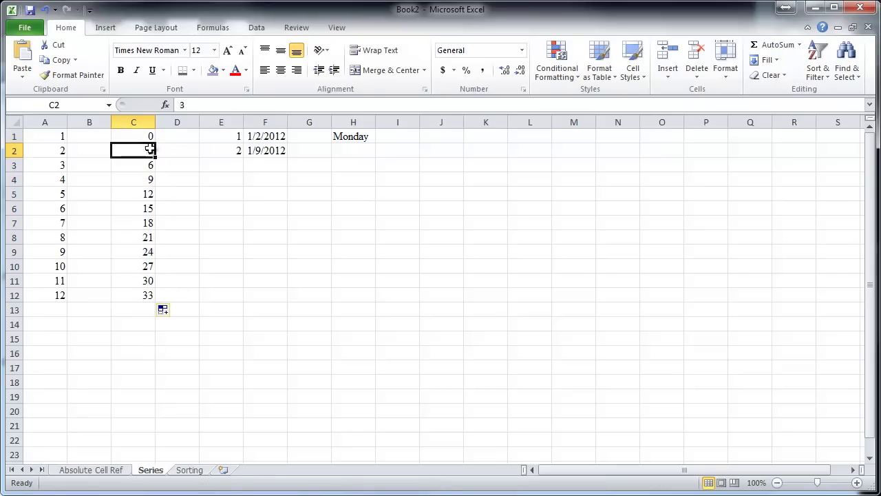
{"action": "type", "text": "6"}
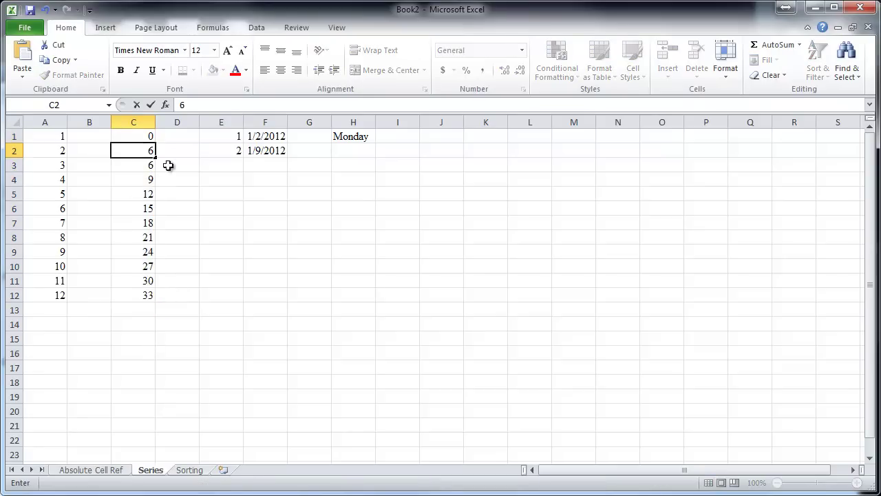
{"action": "key", "text": "Return"}
{"action": "left_click", "coordinate": [141, 139]}
{"action": "left_click_drag", "start_coordinate": [141, 139], "coordinate": [142, 147]}
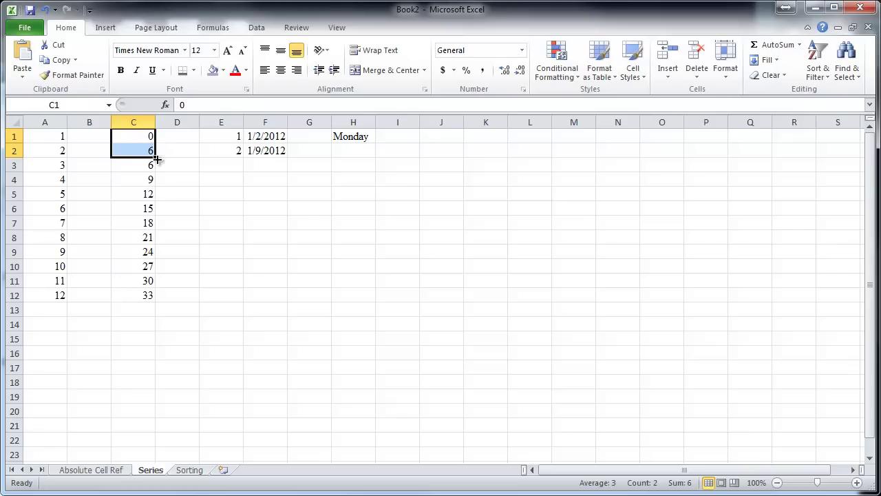
{"action": "left_click_drag", "start_coordinate": [154, 157], "coordinate": [155, 302]}
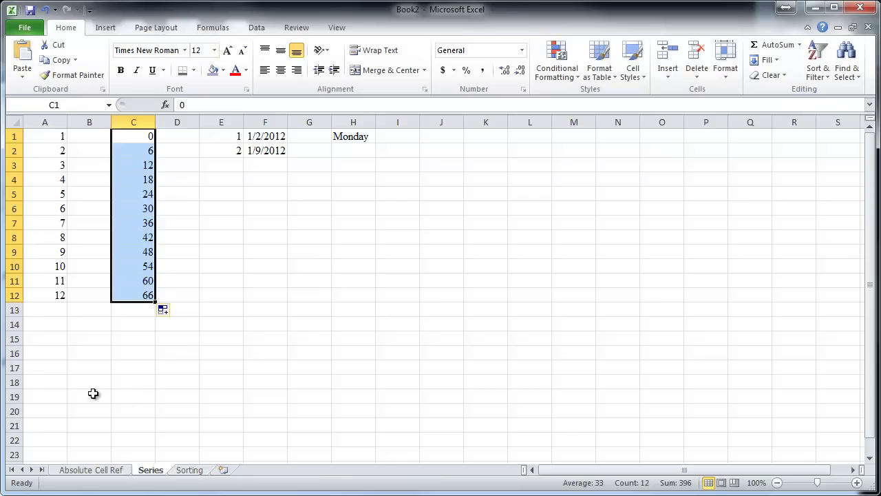
- Enter 0 in C16 and 6 in D16, and extend the series across the row to K16
{"action": "left_click", "coordinate": [131, 354]}
{"action": "type", "text": "0"}
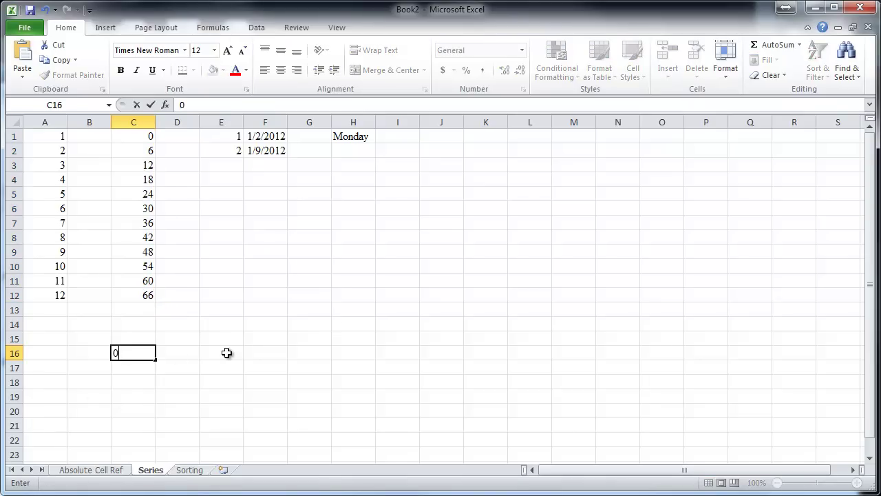
{"action": "key", "text": "Tab"}
{"action": "type", "text": "6"}
{"action": "key", "text": "Tab"}
{"action": "left_click_drag", "start_coordinate": [144, 353], "coordinate": [509, 359]}
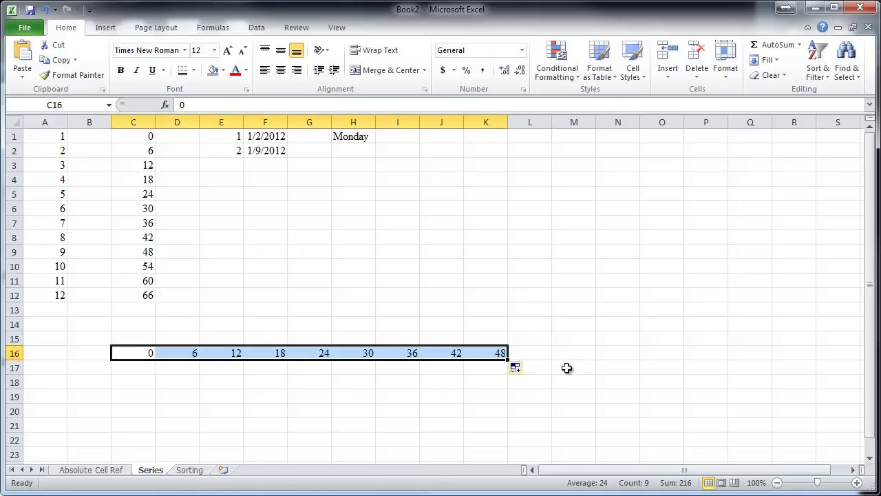
- Clear all contents and formatting from C16:K16
{"action": "left_click", "coordinate": [767, 75]}
{"action": "left_click", "coordinate": [782, 91]}
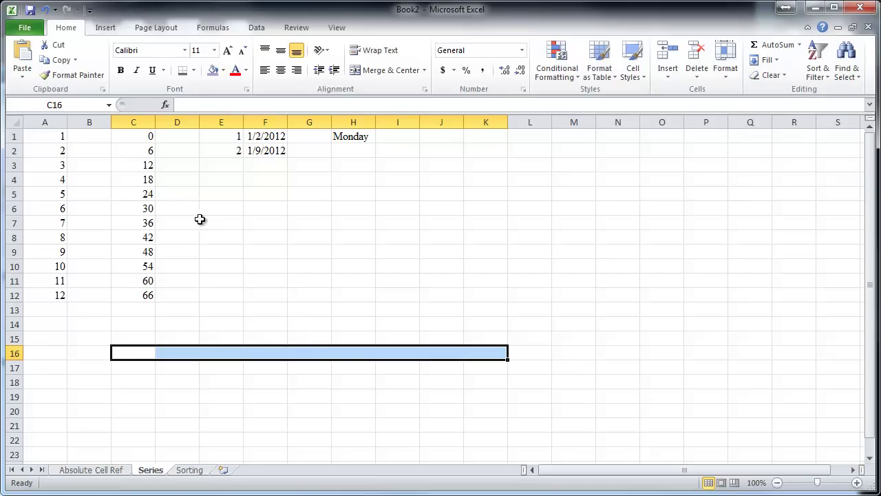
{"action": "left_click", "coordinate": [274, 199]}
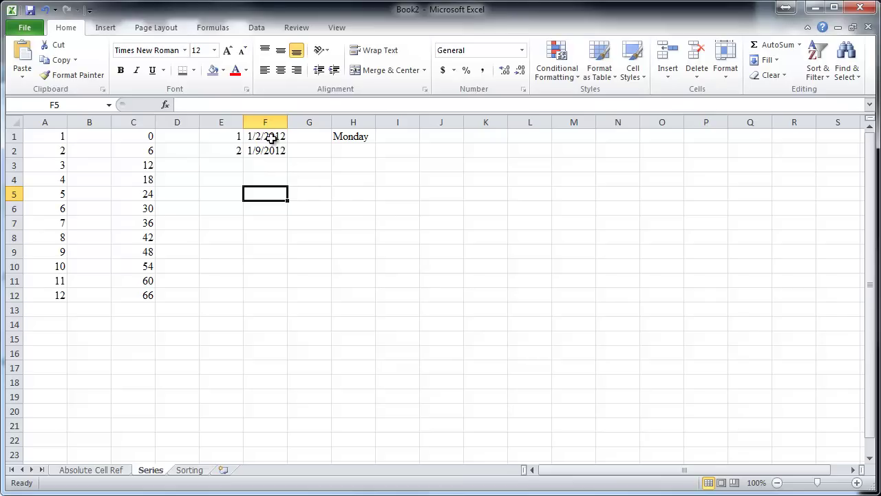
- Extend the numbers and weekly dates in E1:F2 down to row 23, and widen column F to fit the dates
{"action": "left_click_drag", "start_coordinate": [239, 137], "coordinate": [288, 153]}
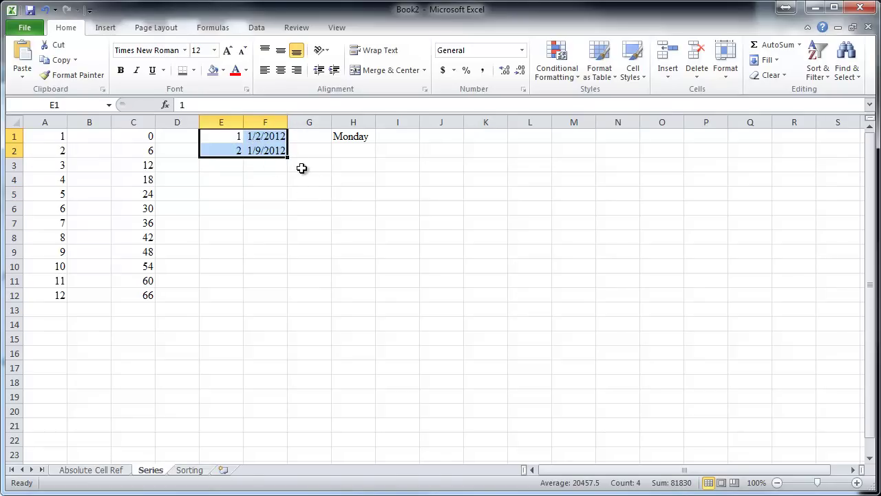
{"action": "left_click_drag", "start_coordinate": [289, 157], "coordinate": [262, 456]}
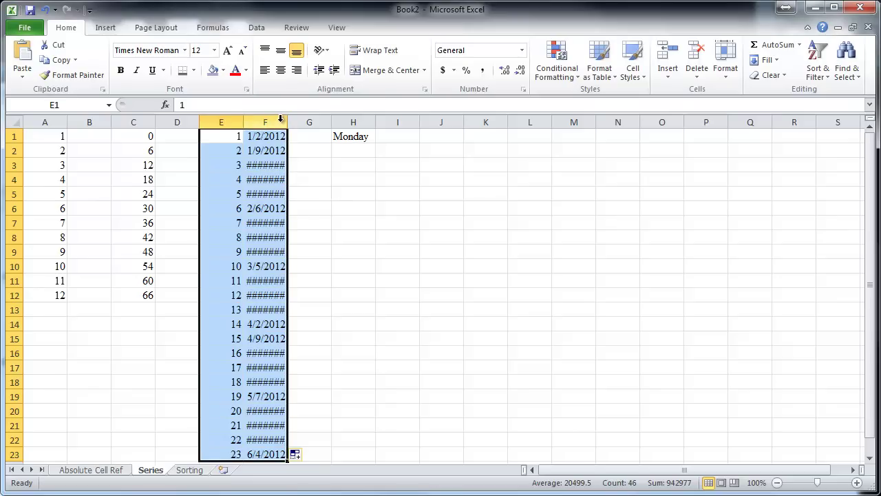
{"action": "left_click", "coordinate": [260, 164]}
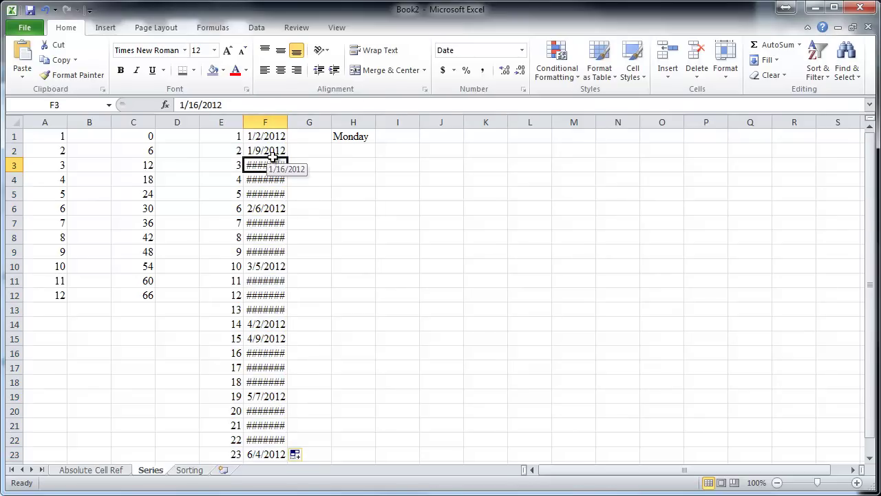
{"action": "double_click", "coordinate": [288, 123]}
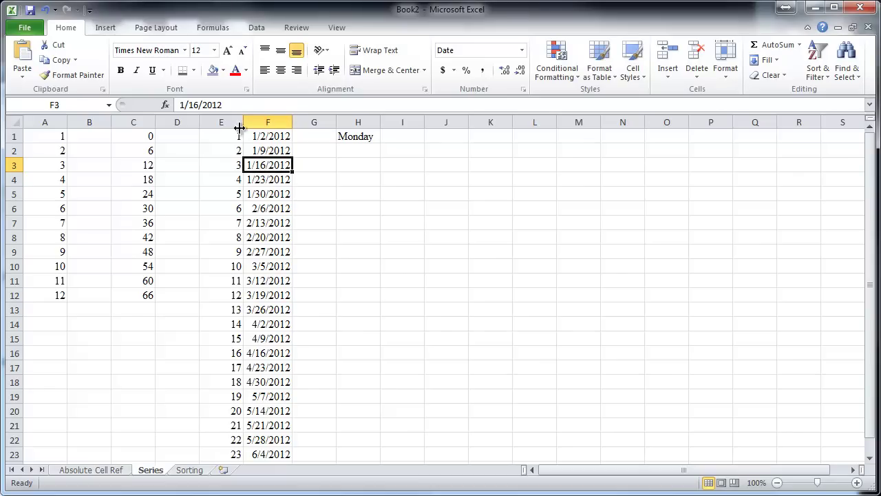
{"action": "left_click_drag", "start_coordinate": [291, 122], "coordinate": [297, 123]}
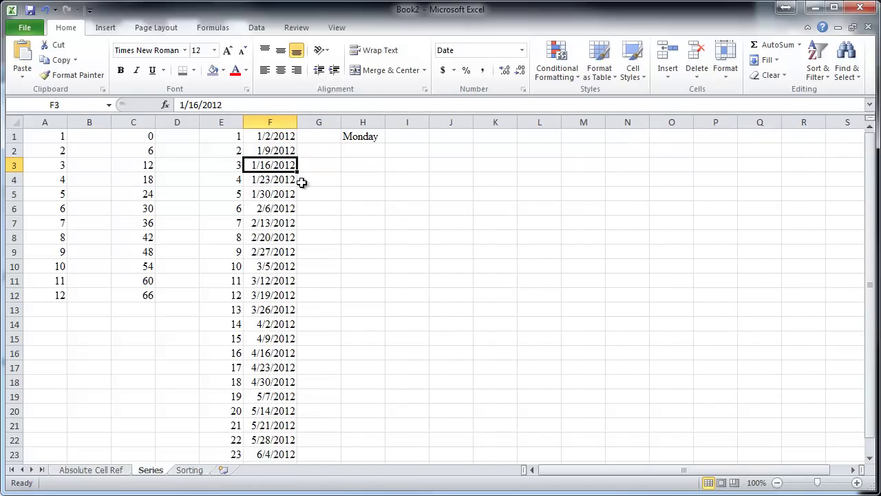
- Check the dates beside numbers 10 and 20 in column E, and highlight E12:F12 with a yellow fill
{"action": "left_click", "coordinate": [227, 270]}
{"action": "left_click", "coordinate": [249, 271]}
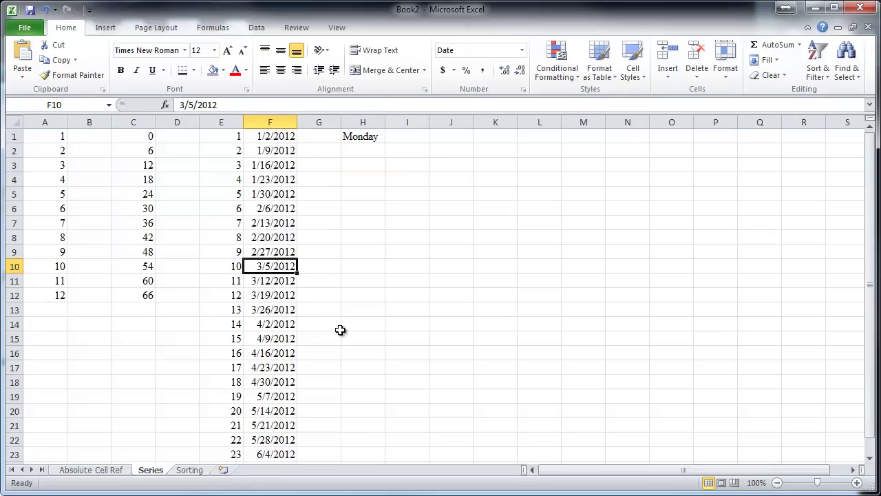
{"action": "left_click", "coordinate": [231, 411]}
{"action": "left_click", "coordinate": [272, 411]}
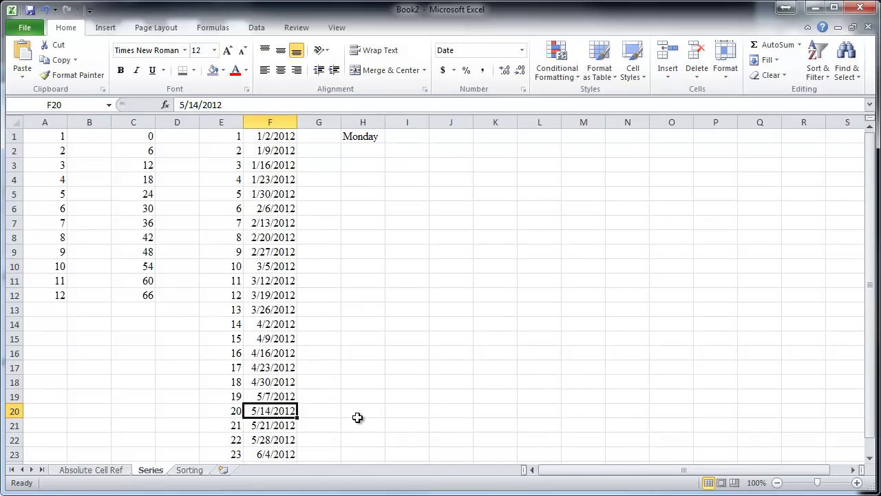
{"action": "left_click", "coordinate": [249, 296]}
{"action": "left_click_drag", "start_coordinate": [233, 296], "coordinate": [256, 296]}
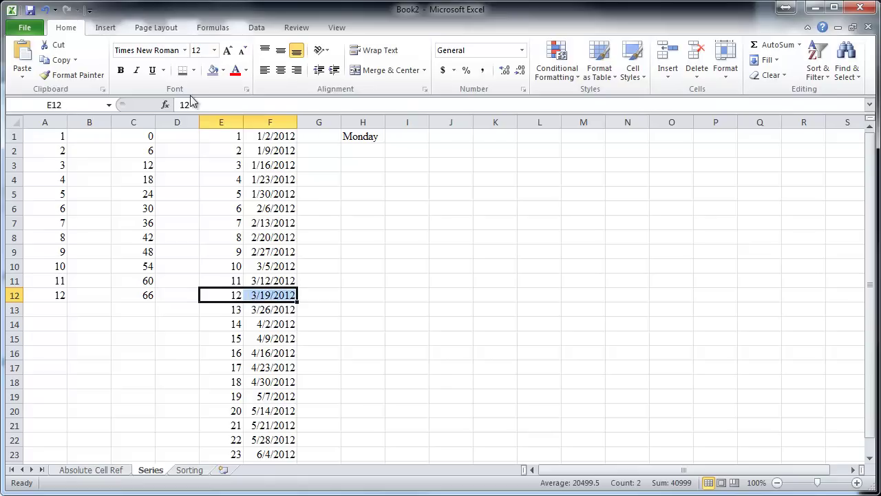
{"action": "left_click", "coordinate": [223, 70]}
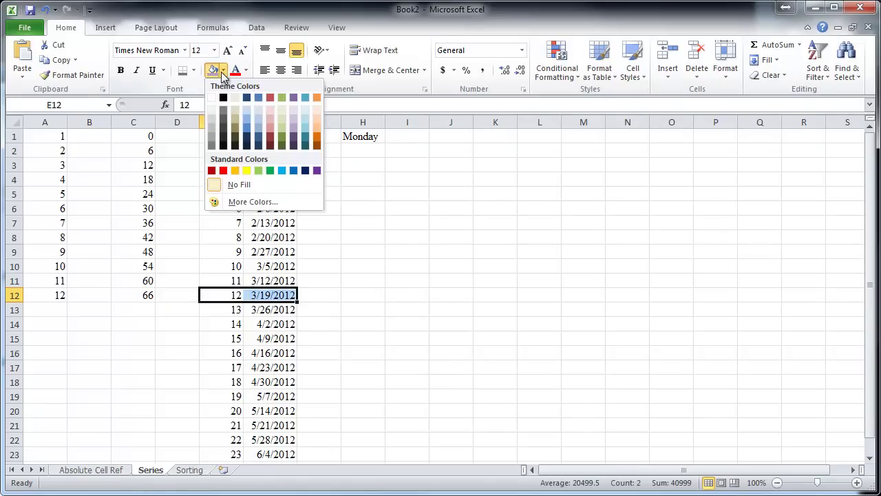
{"action": "left_click", "coordinate": [247, 170]}
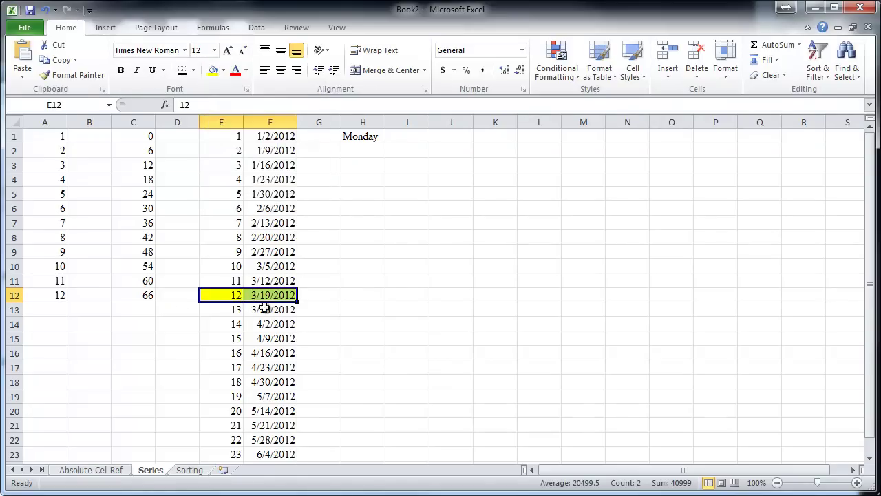
{"action": "left_click", "coordinate": [306, 299]}
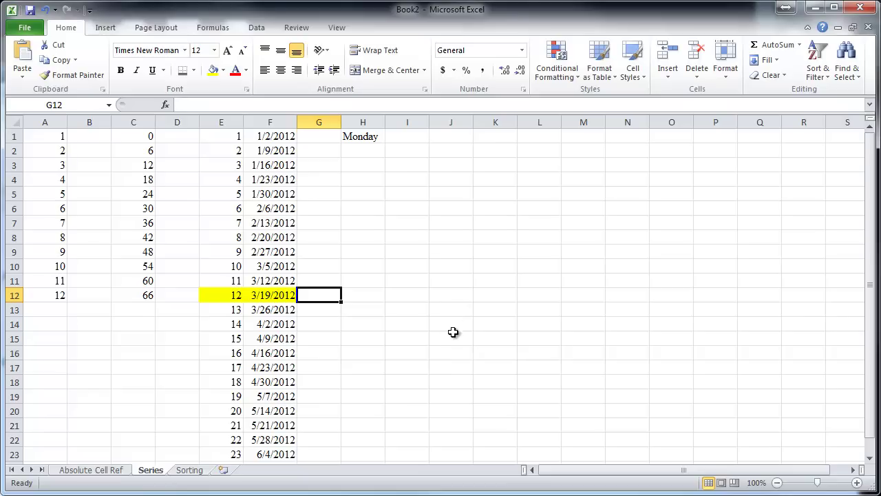
- Extend the weekday series from Monday in H1 across to L1 and down to H14
{"action": "left_click", "coordinate": [381, 136]}
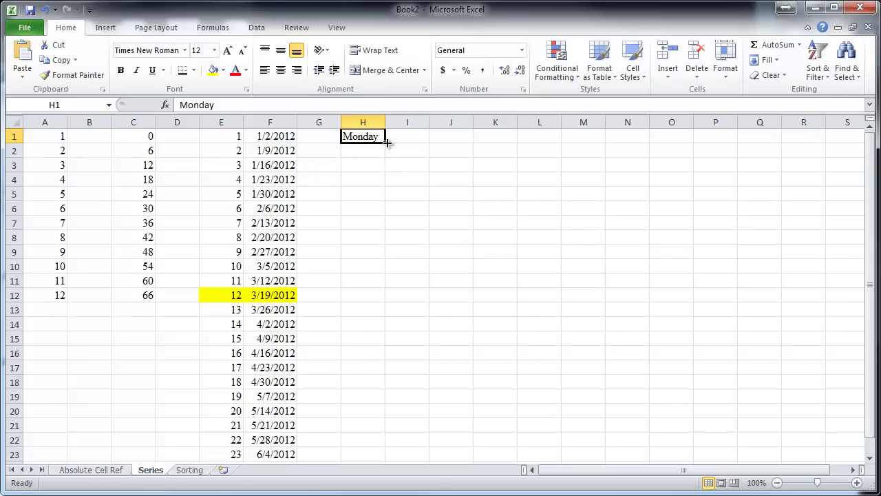
{"action": "left_click_drag", "start_coordinate": [387, 141], "coordinate": [561, 141]}
{"action": "left_click", "coordinate": [362, 138]}
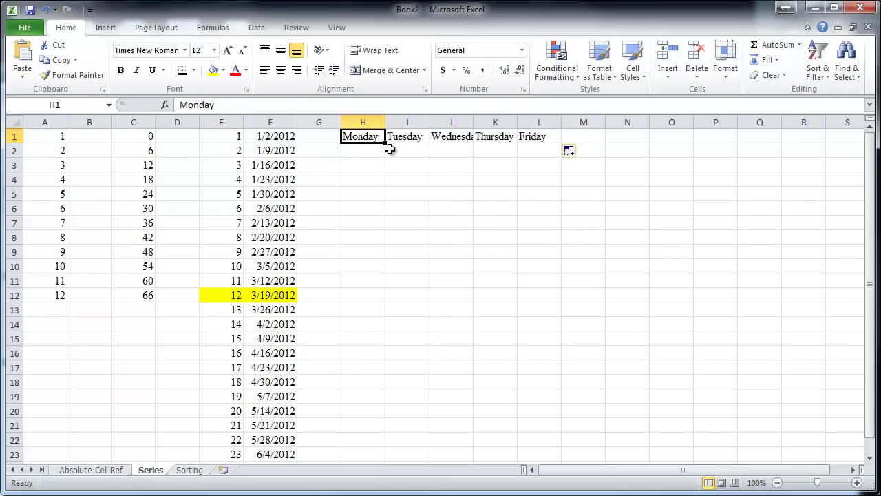
{"action": "left_click_drag", "start_coordinate": [387, 141], "coordinate": [387, 331]}
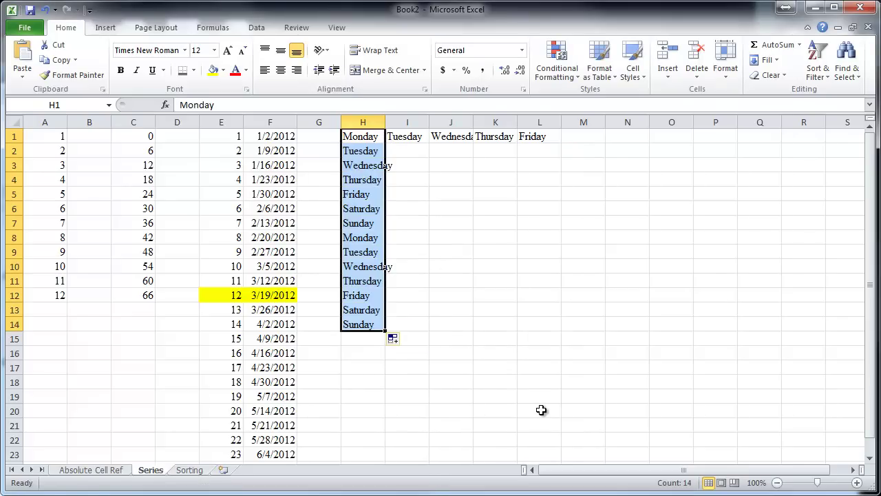
- Enter Jan in K11 and extend the month series across to P11 and down to K16
{"action": "left_click", "coordinate": [509, 276]}
{"action": "type", "text": "Jan"}
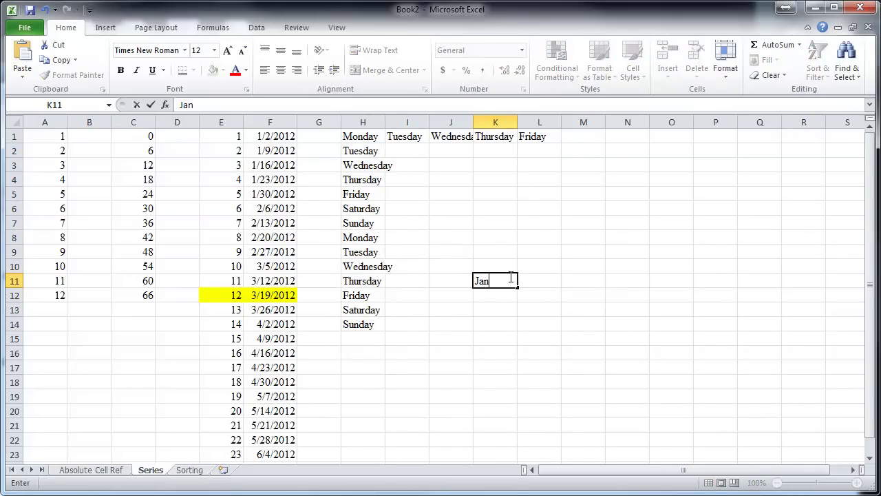
{"action": "key", "text": "Return"}
{"action": "left_click", "coordinate": [512, 285]}
{"action": "left_click_drag", "start_coordinate": [519, 287], "coordinate": [730, 283]}
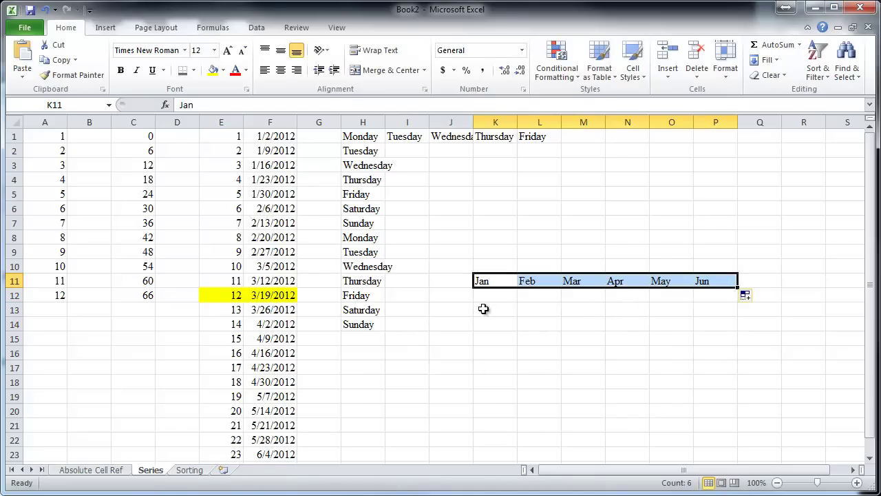
{"action": "left_click", "coordinate": [488, 283]}
{"action": "left_click_drag", "start_coordinate": [518, 290], "coordinate": [509, 356]}
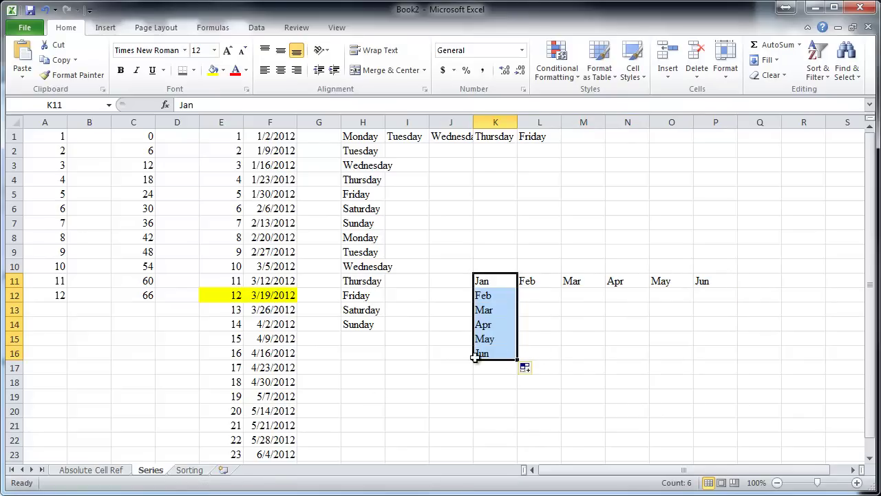
- On the Sorting sheet, sort column A from A to Z, expanding the selection to include the adjacent data
{"action": "left_click", "coordinate": [190, 471]}
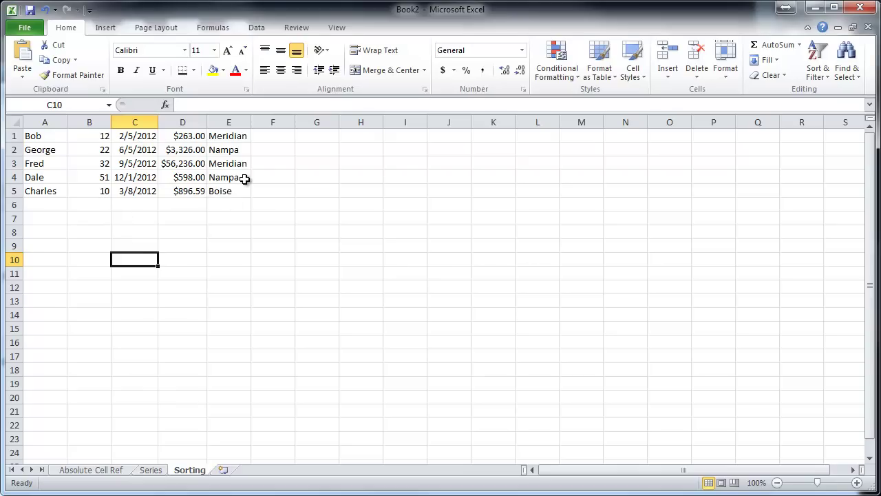
{"action": "left_click", "coordinate": [51, 123]}
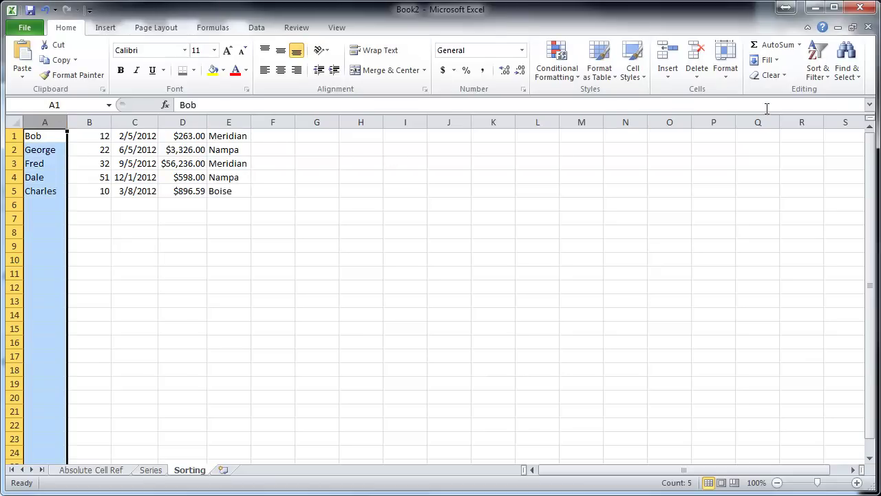
{"action": "left_click", "coordinate": [818, 70]}
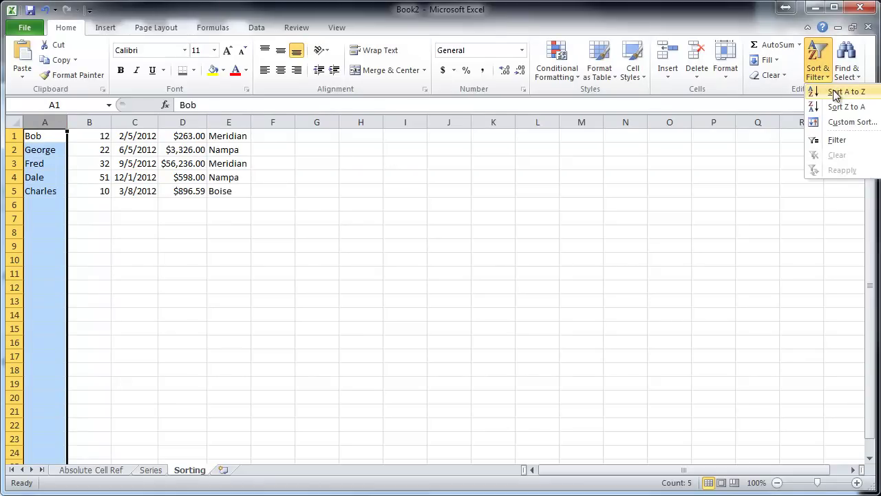
{"action": "left_click", "coordinate": [835, 96]}
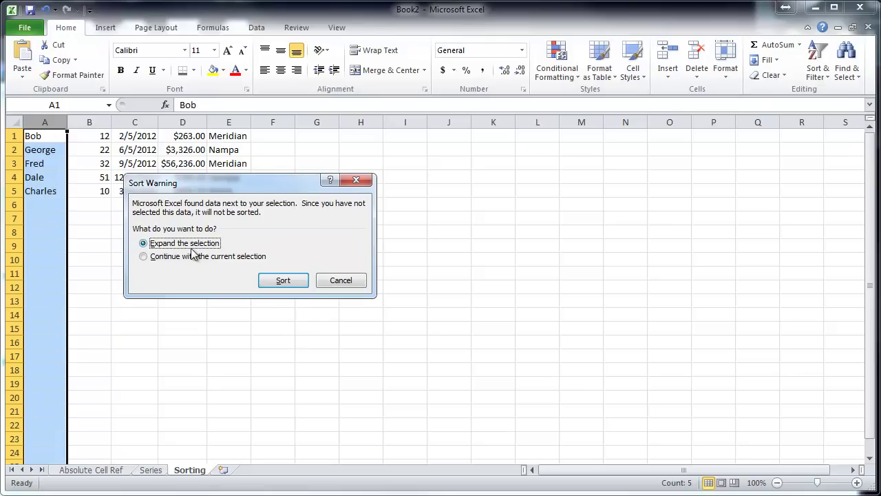
{"action": "left_click", "coordinate": [282, 281]}
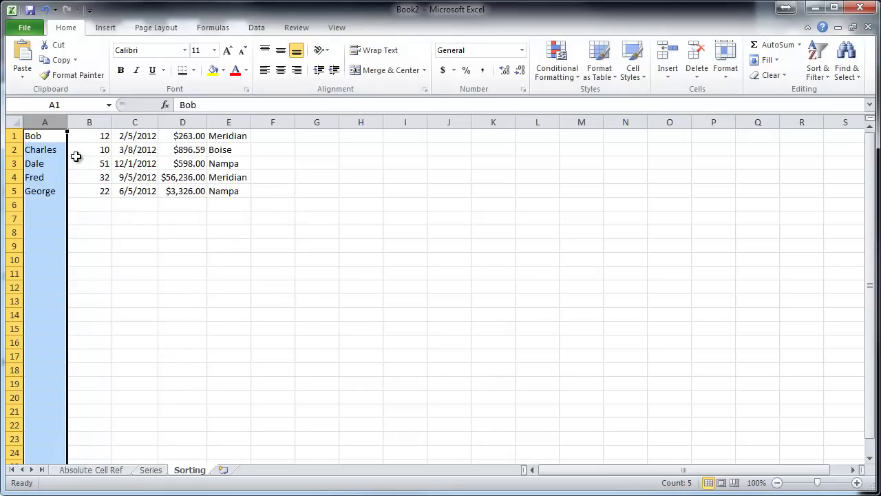
- Sort the data rows by the numbers in column B from largest to smallest
{"action": "left_click", "coordinate": [102, 207]}
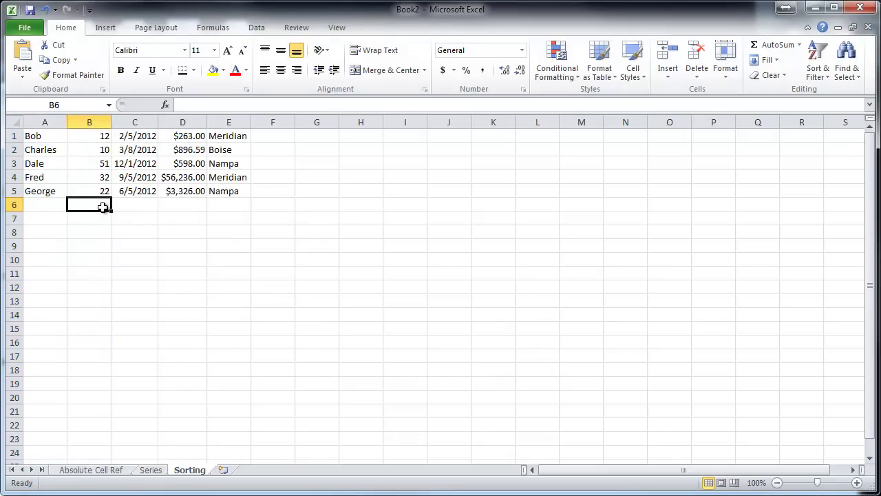
{"action": "left_click", "coordinate": [97, 142]}
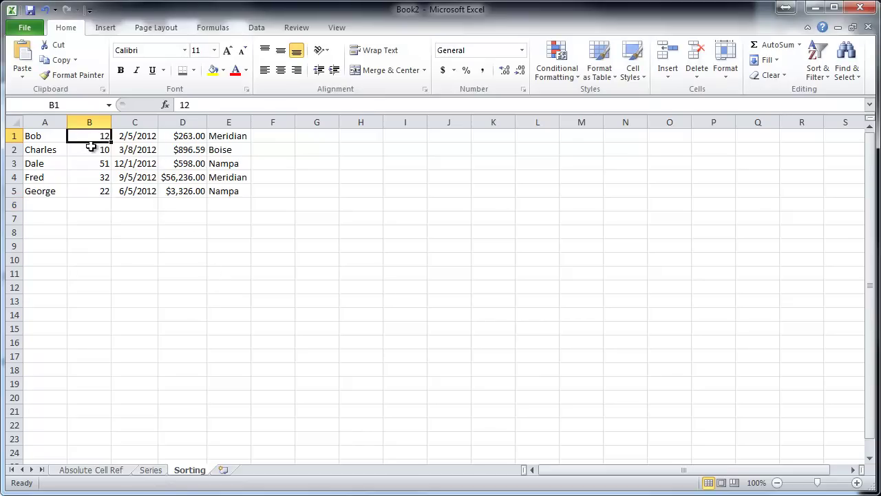
{"action": "left_click", "coordinate": [818, 66]}
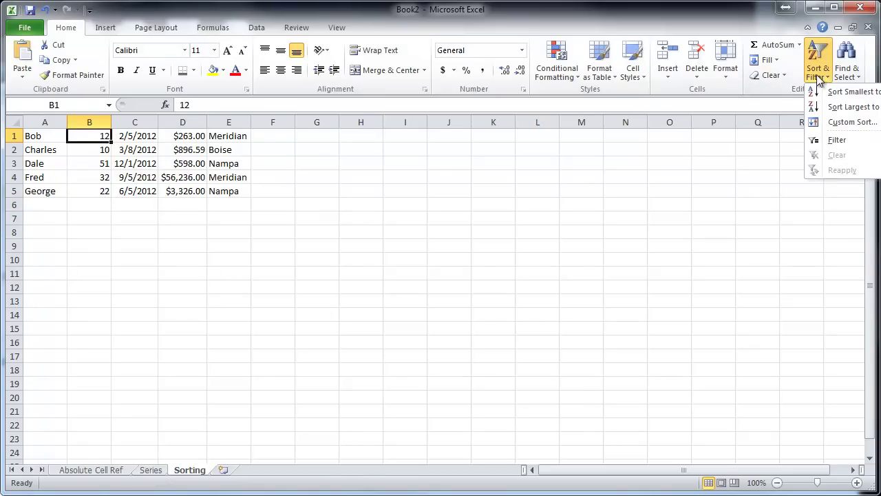
{"action": "left_click", "coordinate": [840, 111]}
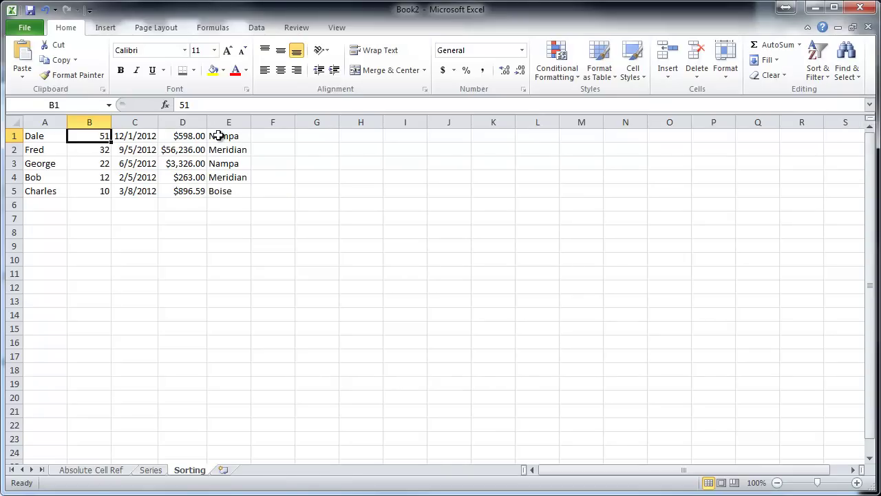
- Sort the data rows by the dates in column C from newest to oldest
{"action": "left_click", "coordinate": [147, 137]}
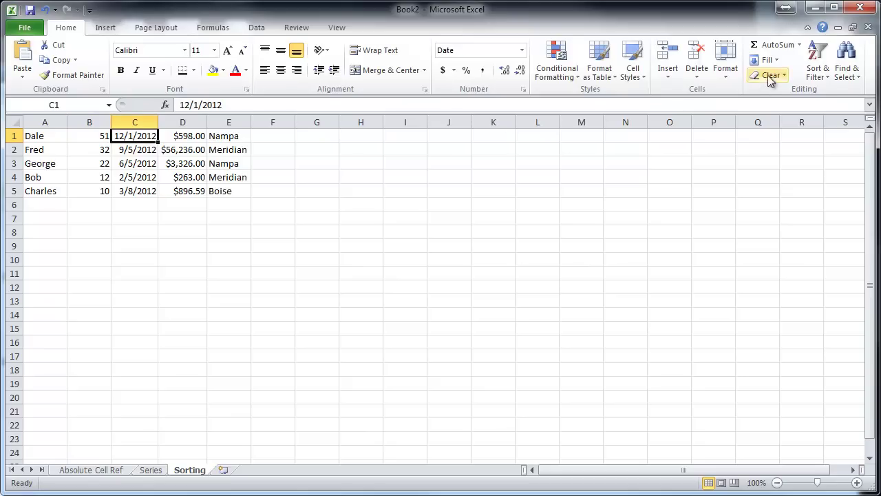
{"action": "left_click", "coordinate": [818, 65]}
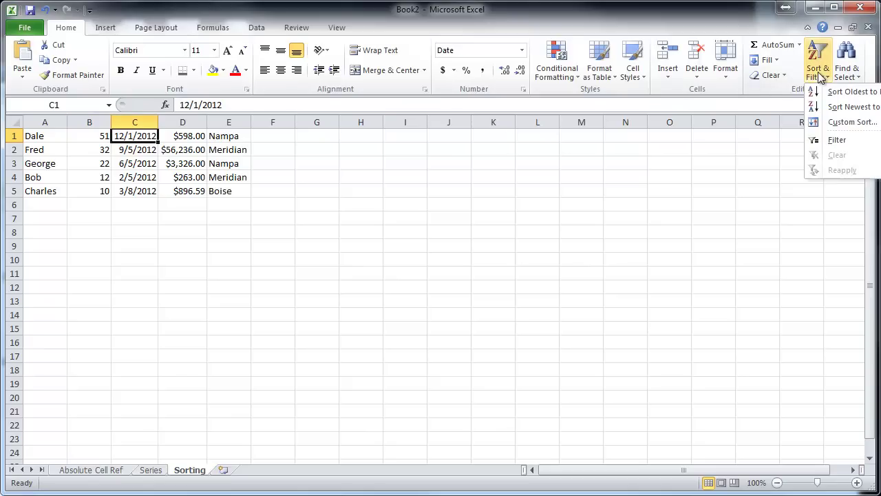
{"action": "left_click", "coordinate": [854, 106]}
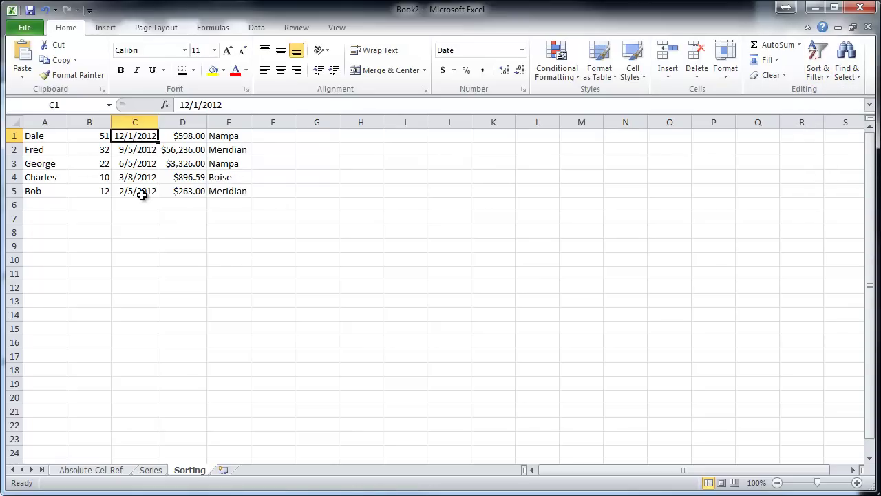
- Sort the data rows by the city names in column E from A to Z
{"action": "left_click", "coordinate": [225, 135]}
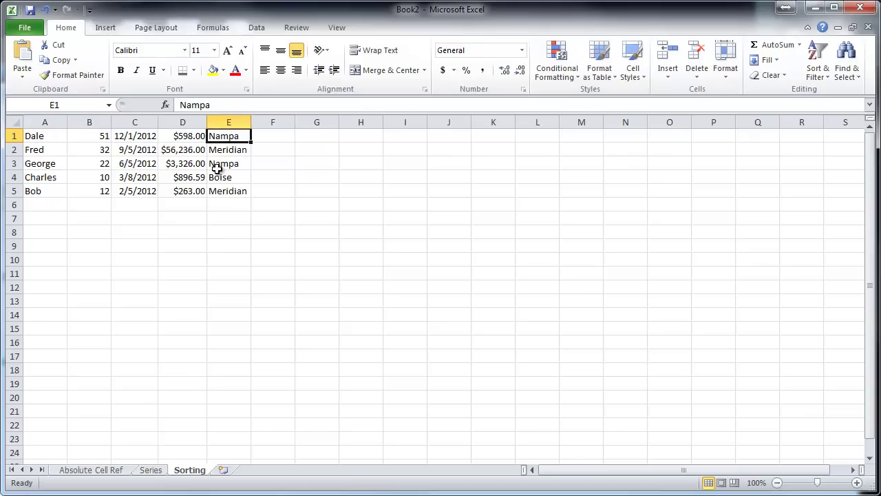
{"action": "left_click", "coordinate": [816, 69]}
{"action": "left_click", "coordinate": [833, 92]}
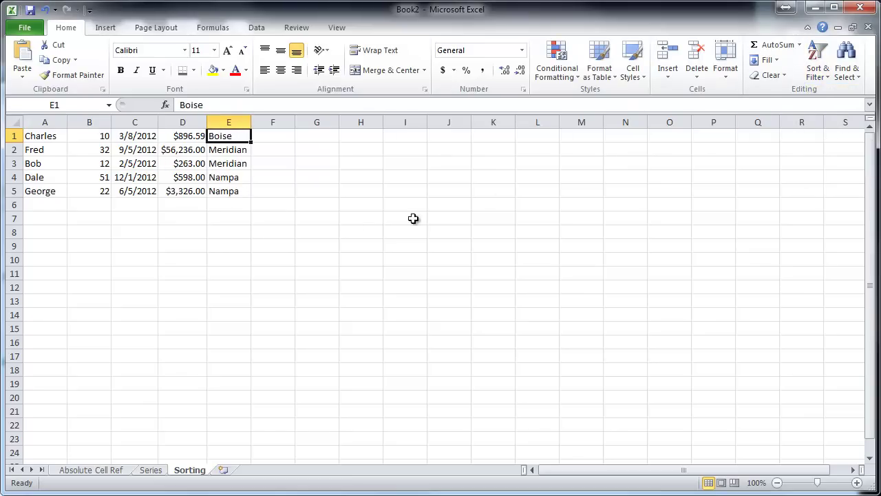